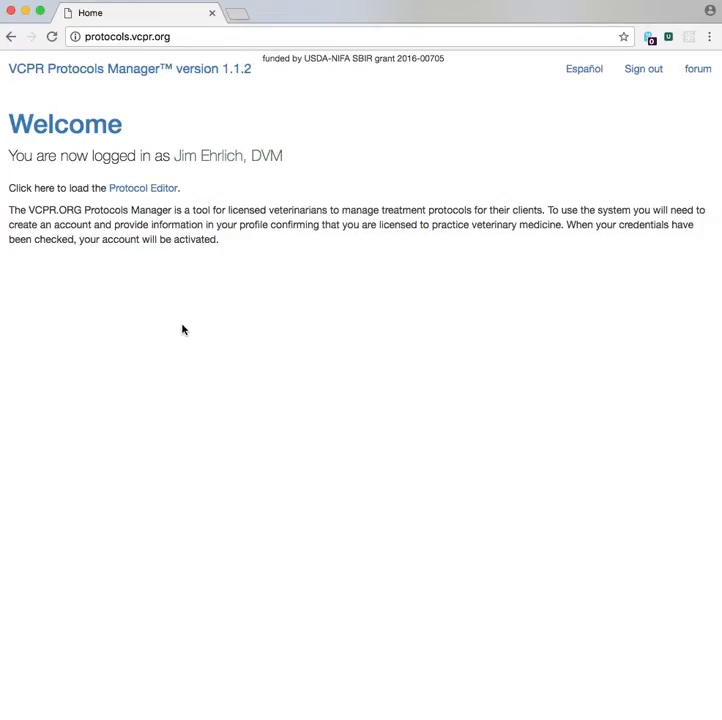
# - Open the Protocol Editor, check the Shared Library and return to My Library
pyautogui.click(140, 190)
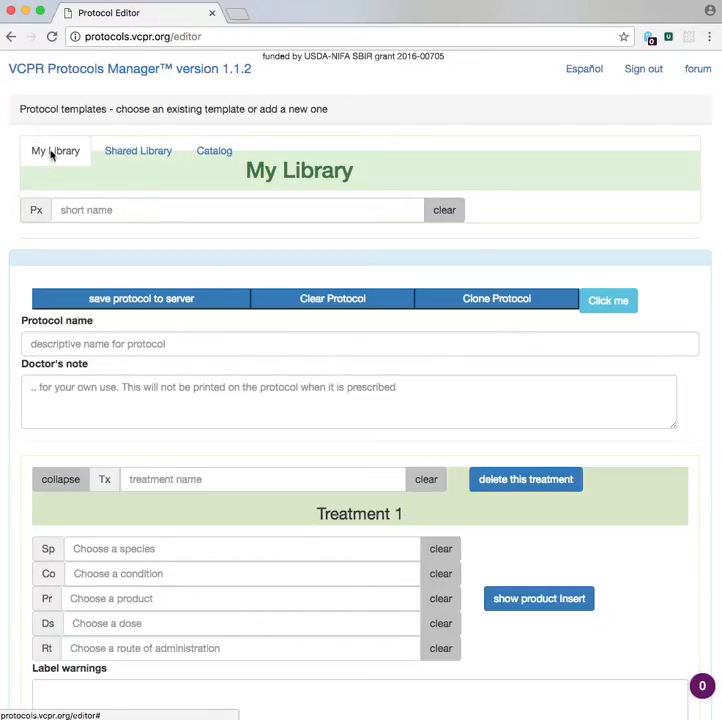
pyautogui.click(130, 158)
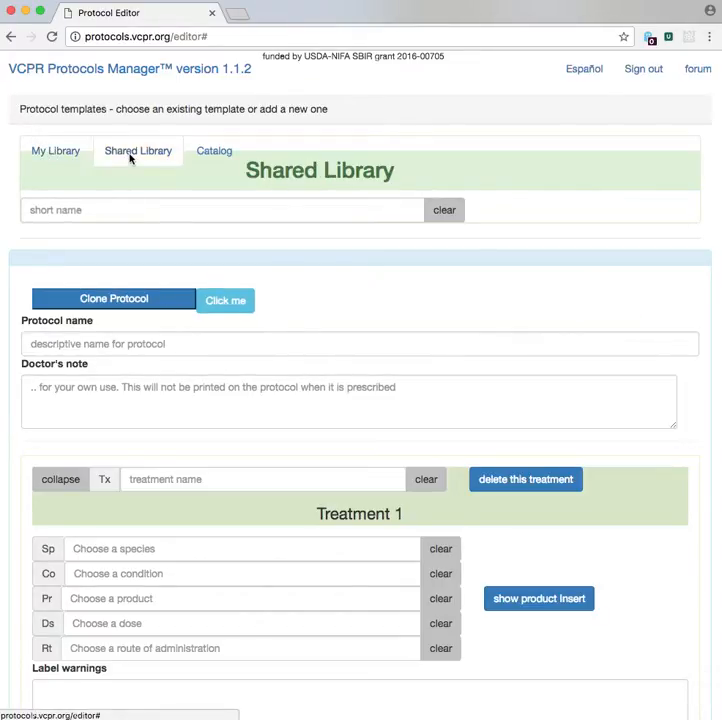
pyautogui.click(57, 155)
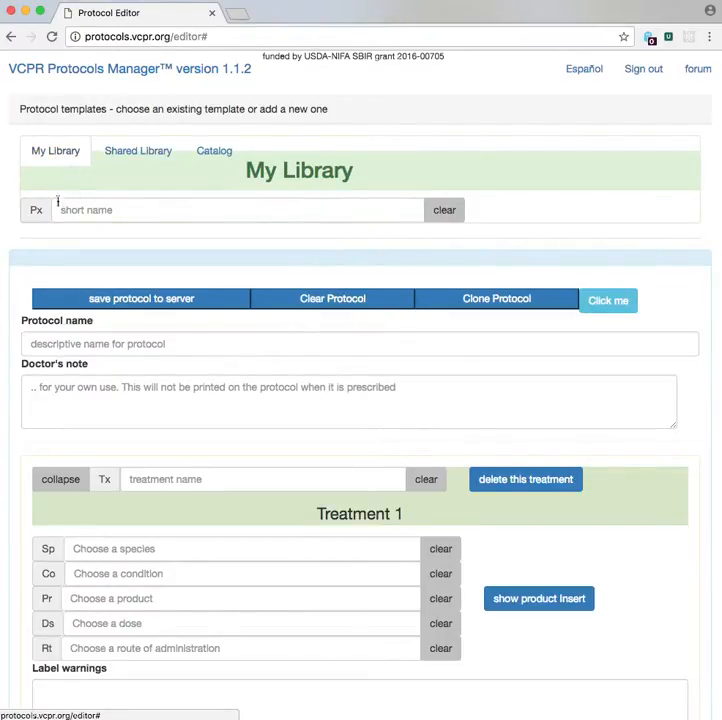
# - Look through the blank protocol form, from the treatment fields and withhold times to the instructions and client prescription section
pyautogui.scroll(-5, 43, 264)
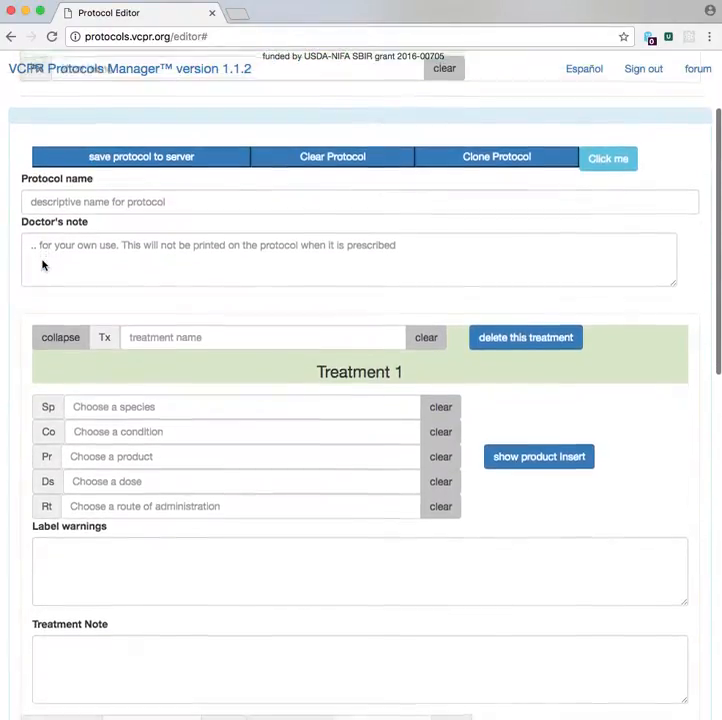
pyautogui.scroll(-3, 43, 262)
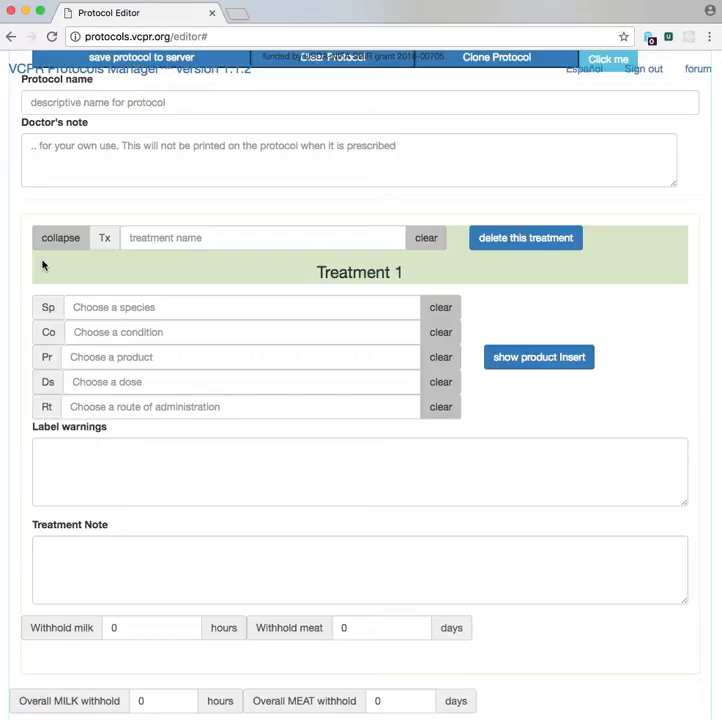
pyautogui.scroll(-2, 43, 264)
pyautogui.scroll(-12, 43, 264)
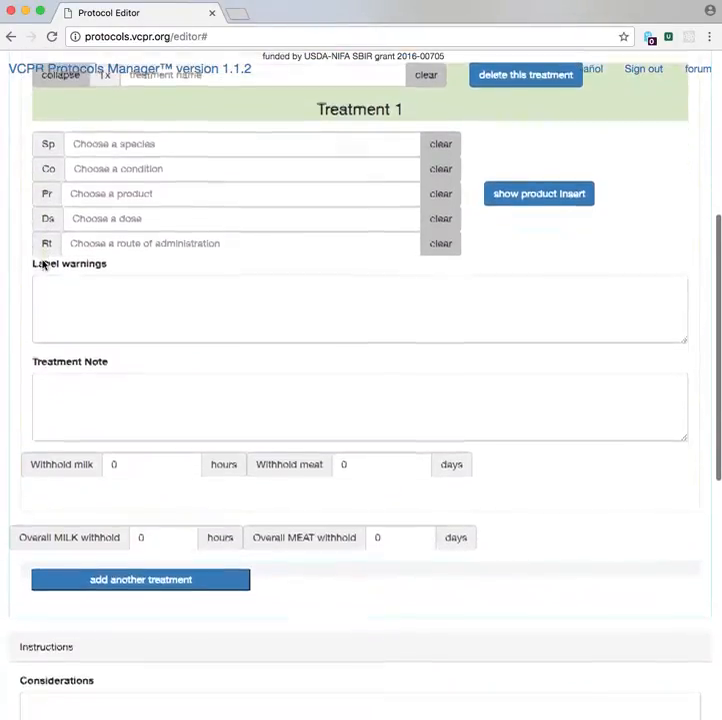
pyautogui.scroll(-8, 43, 264)
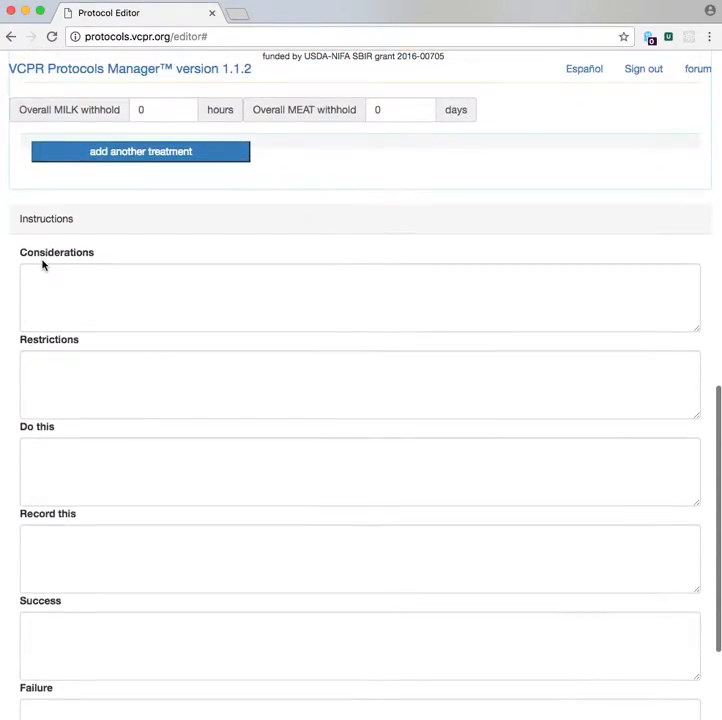
pyautogui.scroll(-2, 43, 264)
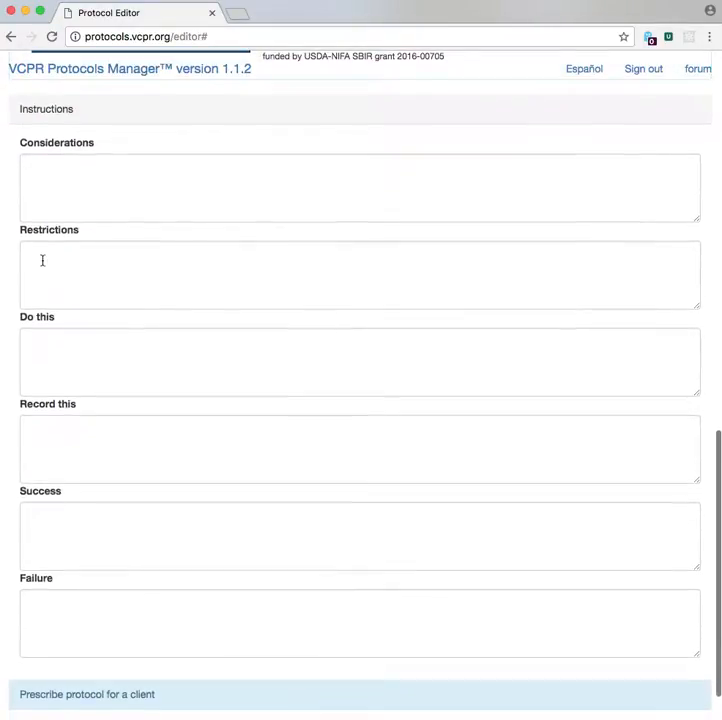
pyautogui.scroll(-1, 43, 264)
pyautogui.scroll(-1, 43, 264)
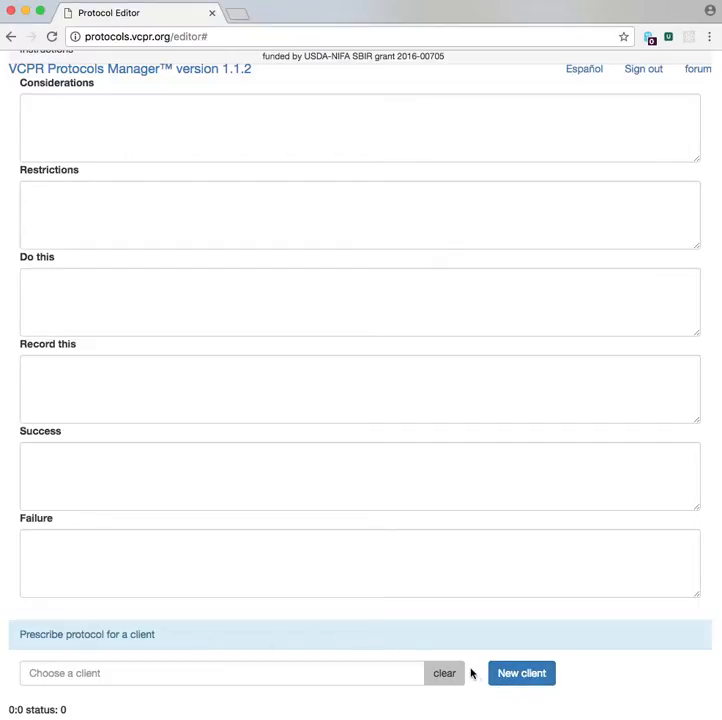
pyautogui.scroll(15, 340, 297)
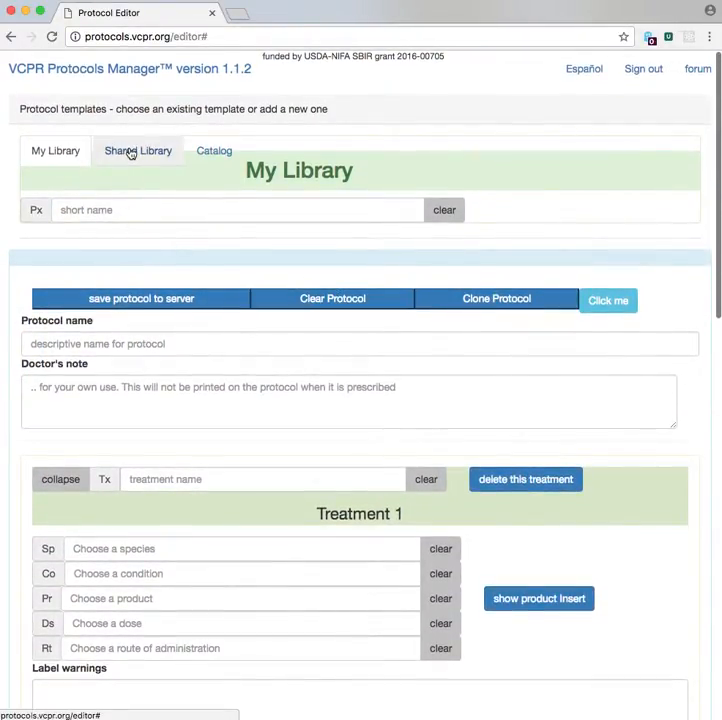
# - Bring the OVSYNCH CYSTIC protocol from the Shared Library into My Library and give it the short name EXAMPLE 1
pyautogui.click(130, 152)
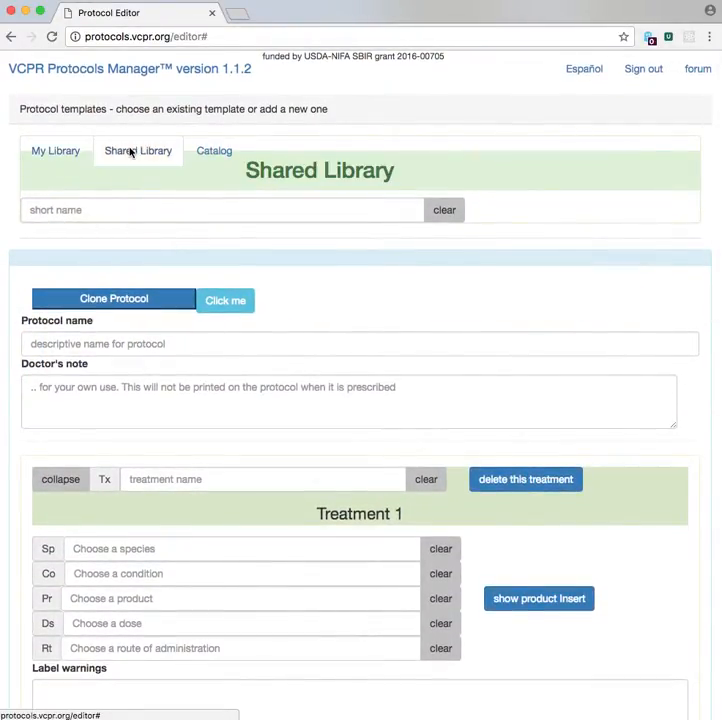
pyautogui.click(104, 209)
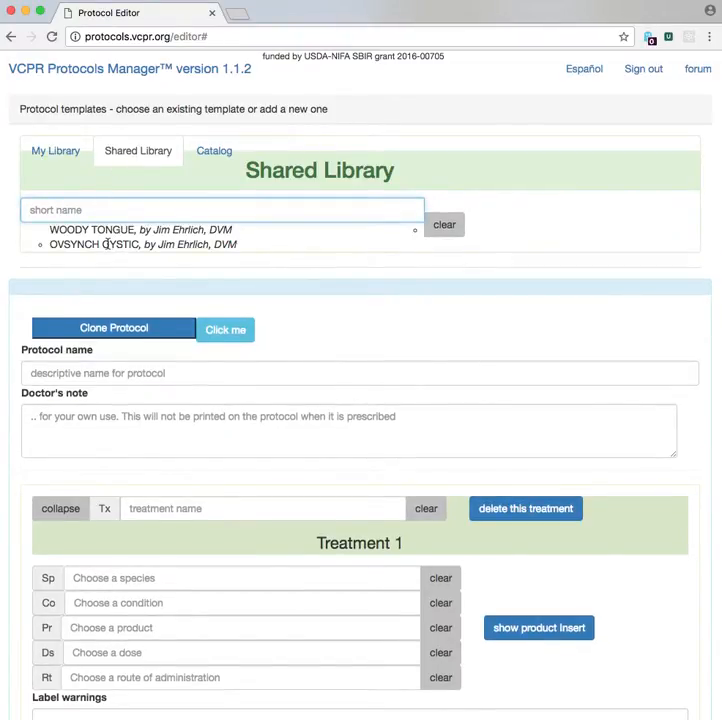
pyautogui.click(106, 244)
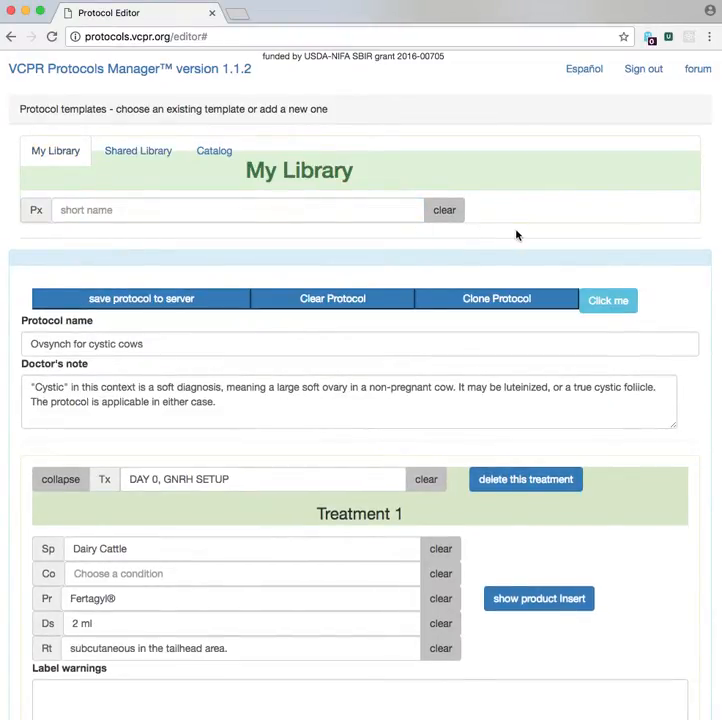
pyautogui.click(71, 212)
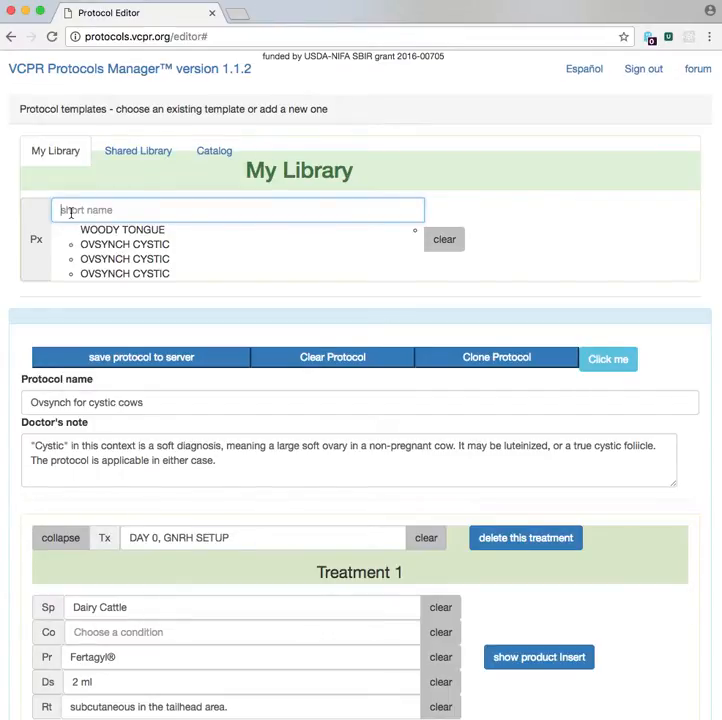
pyautogui.write('EXAMPLE 1')
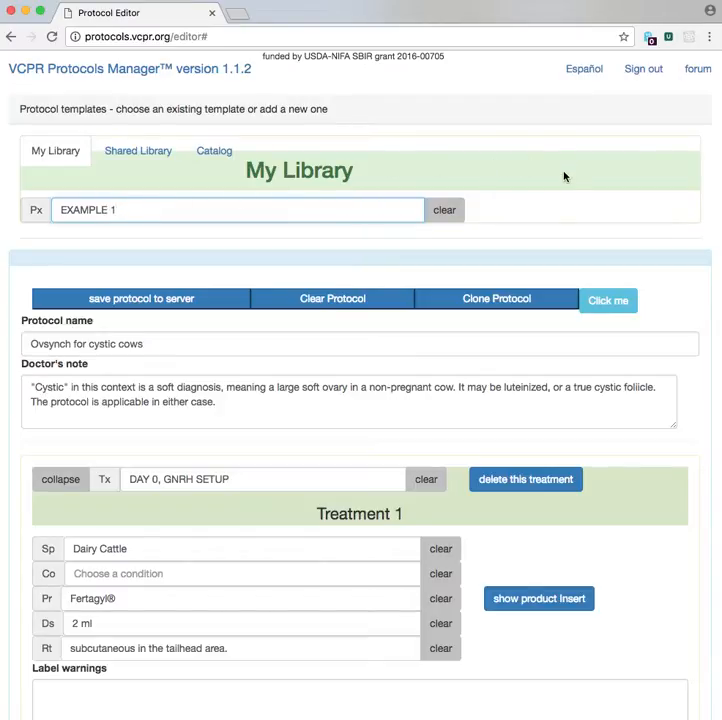
# - Review the protocol's name, doctor's note and the details of its first three treatments
pyautogui.scroll(-2, 563, 176)
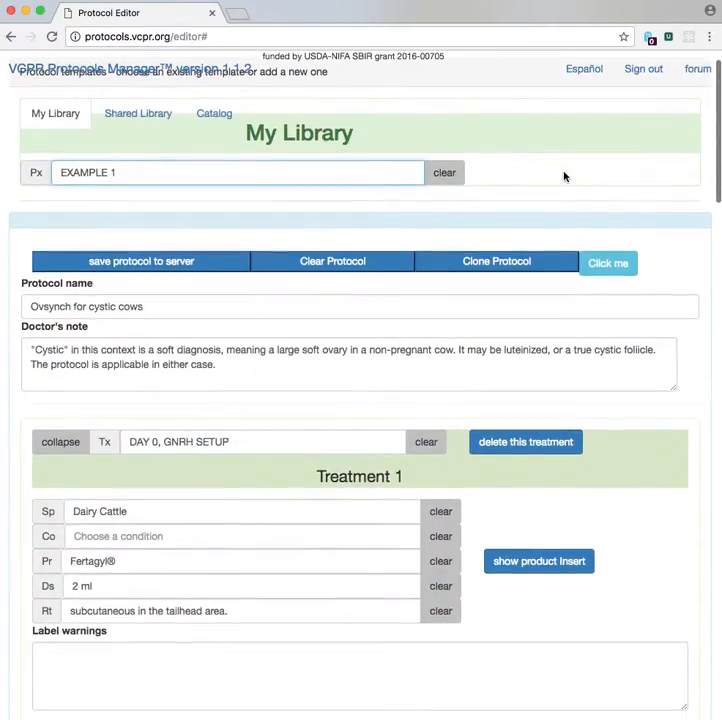
pyautogui.scroll(-3, 563, 176)
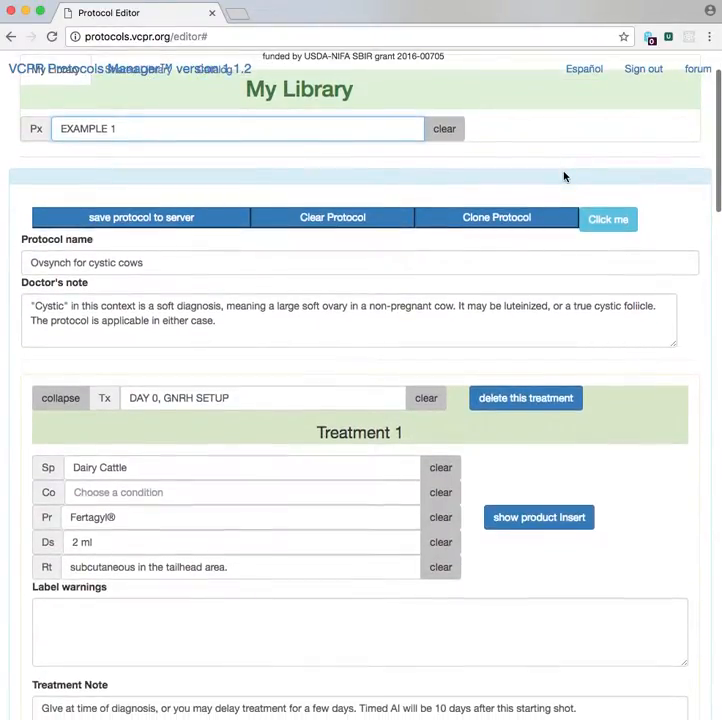
pyautogui.scroll(-3, 563, 176)
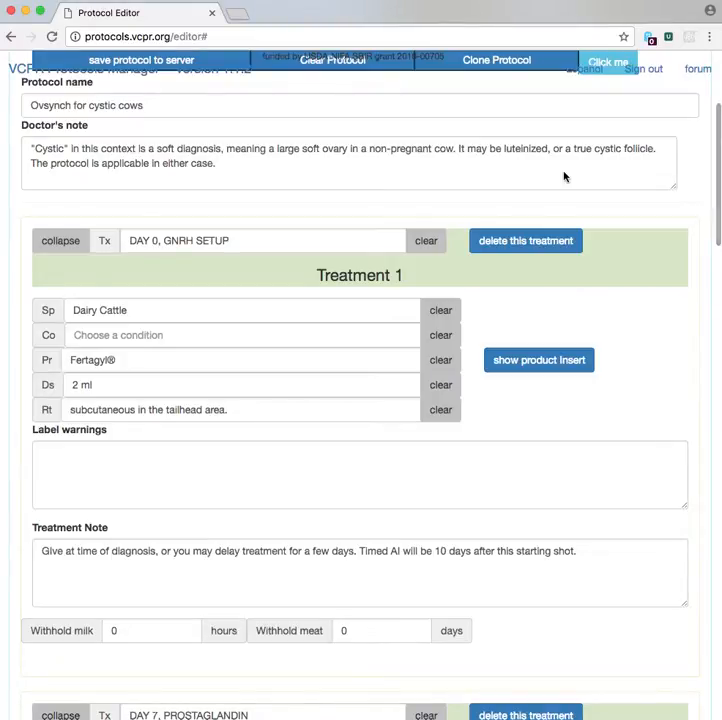
pyautogui.scroll(-10, 563, 176)
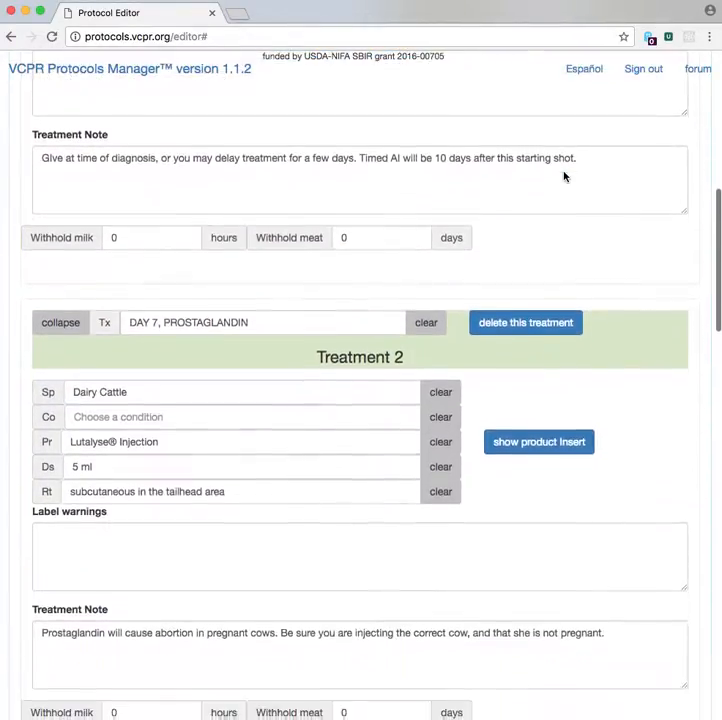
pyautogui.scroll(-7, 563, 176)
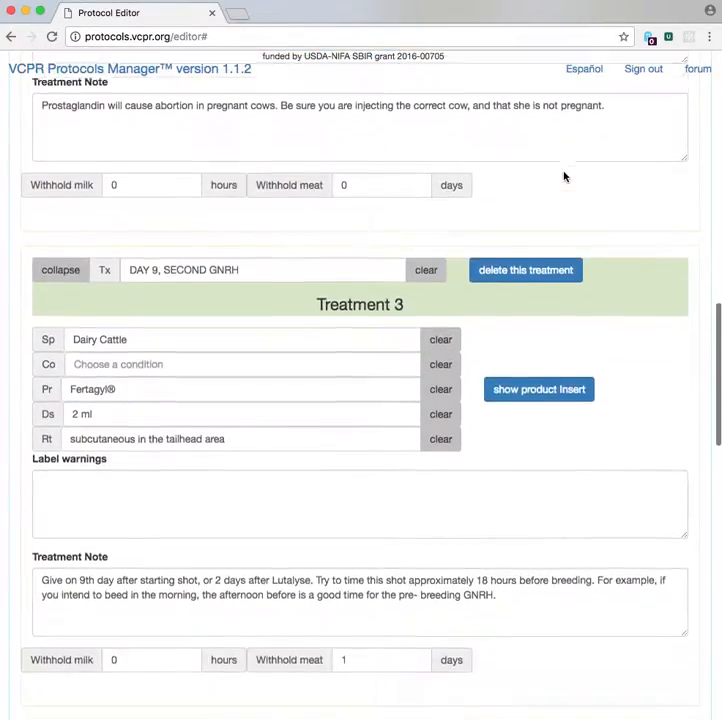
pyautogui.scroll(6, 563, 176)
pyautogui.scroll(11, 563, 176)
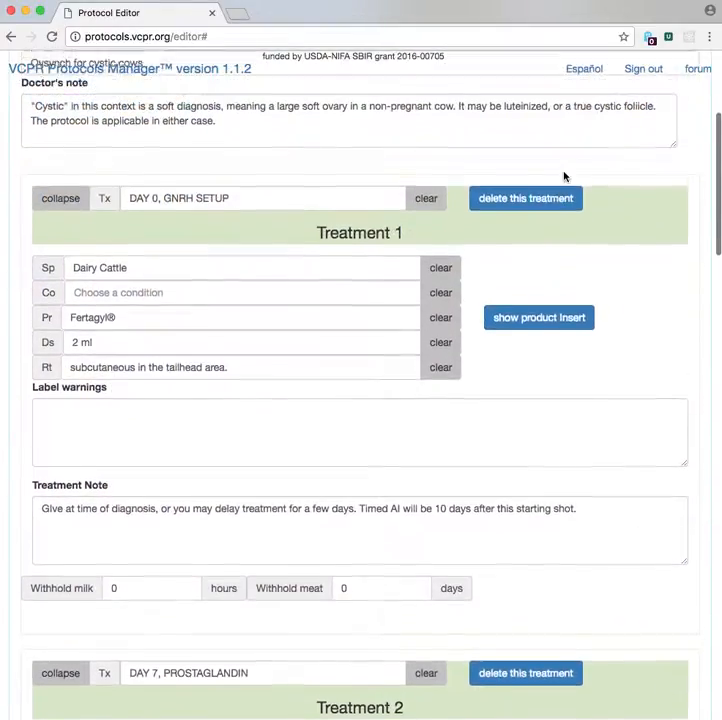
# - Collapse the details of all four treatments, from DAY 0, GNRH SETUP through BREED
pyautogui.click(60, 219)
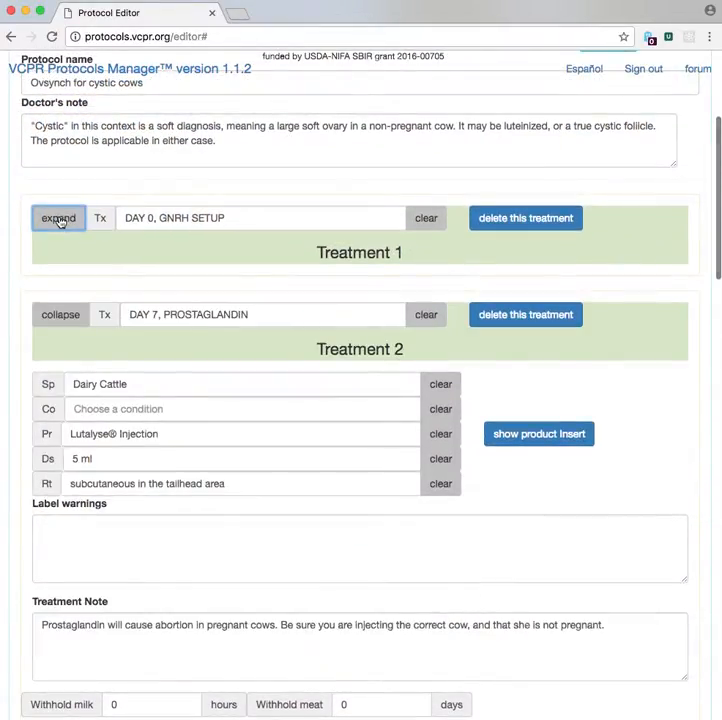
pyautogui.click(60, 315)
pyautogui.scroll(-3, 60, 318)
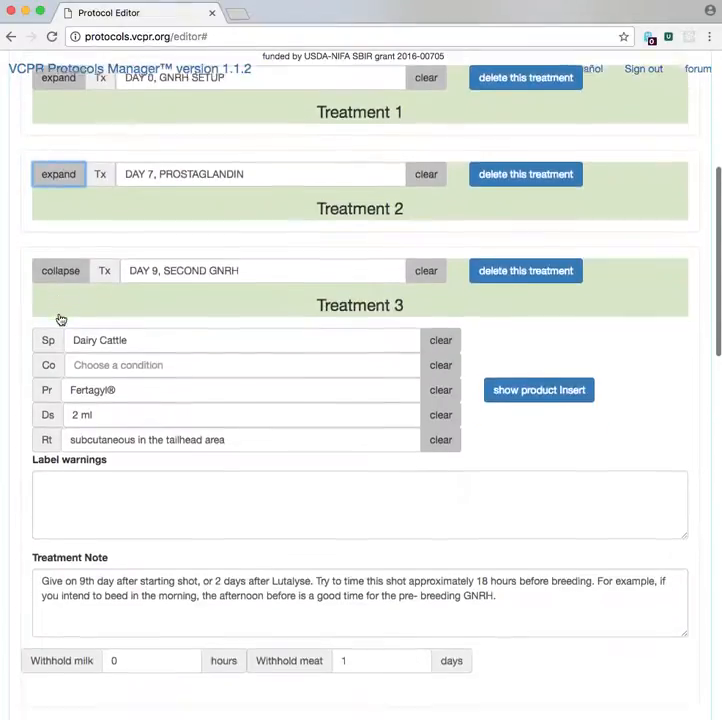
pyautogui.click(60, 244)
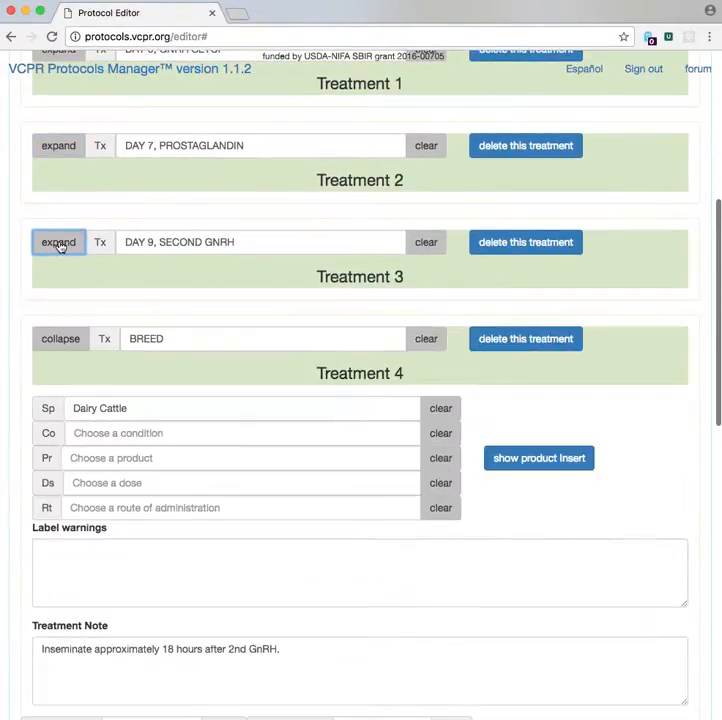
pyautogui.click(57, 342)
# - Add a blank fifth treatment after BREED and delete it again
pyautogui.scroll(-1, 660, 391)
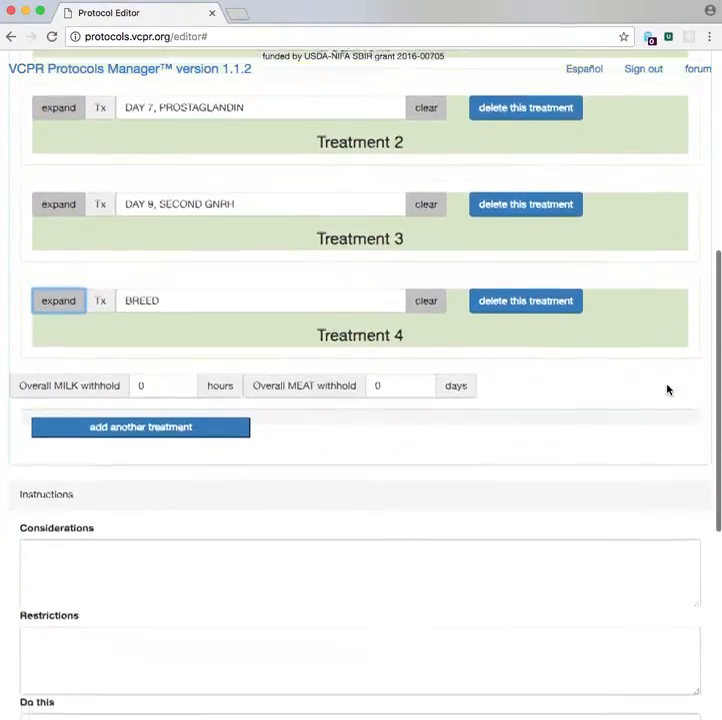
pyautogui.scroll(-3, 668, 390)
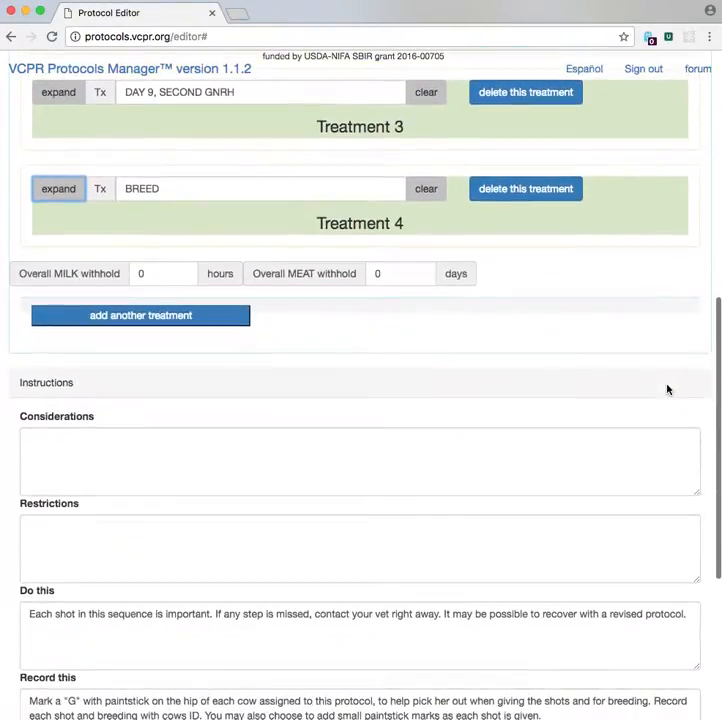
pyautogui.click(133, 316)
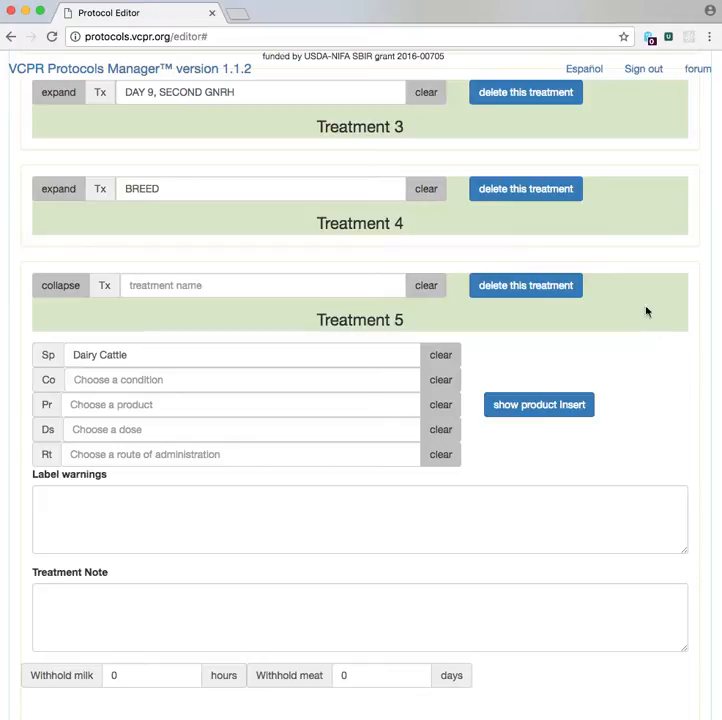
pyautogui.click(537, 287)
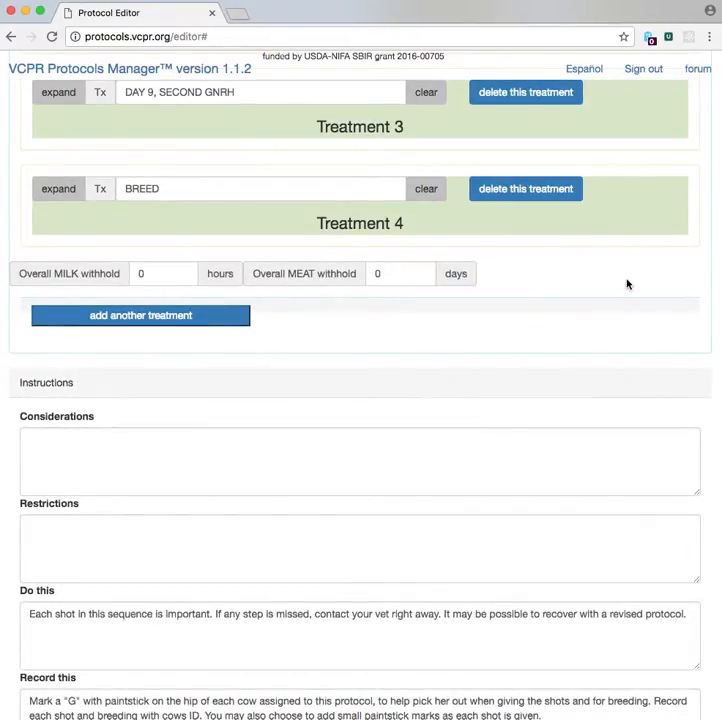
# - Look over the sequence of collapsed treatments and expand the details of the BREED treatment
pyautogui.scroll(2, 627, 284)
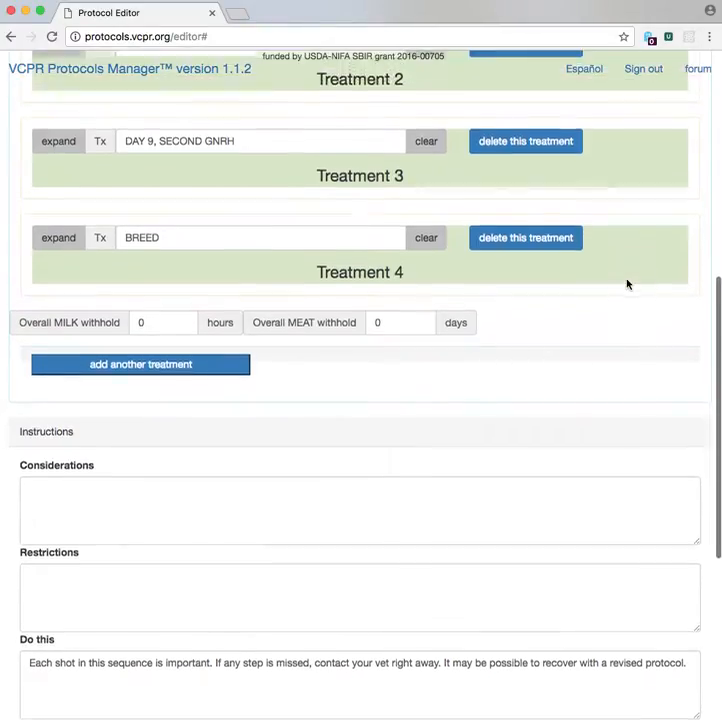
pyautogui.scroll(10, 627, 284)
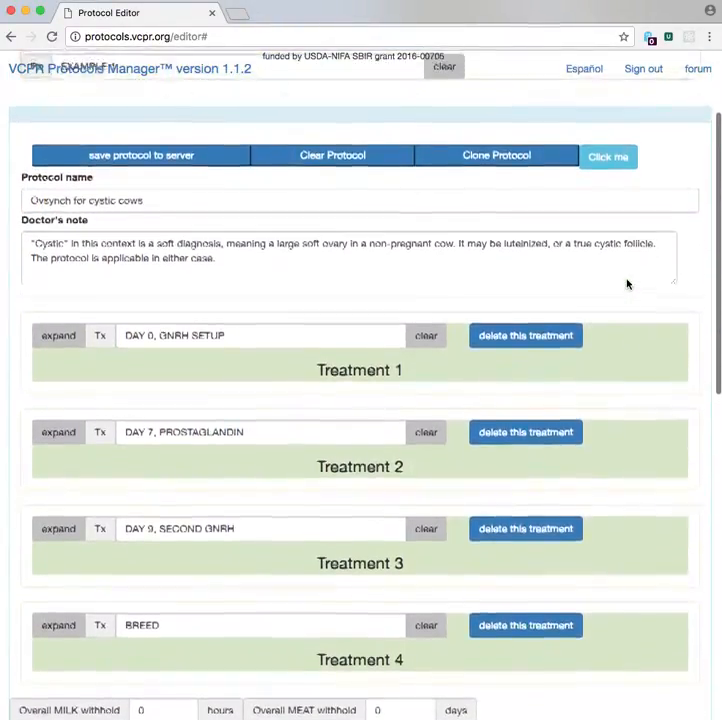
pyautogui.scroll(1, 627, 284)
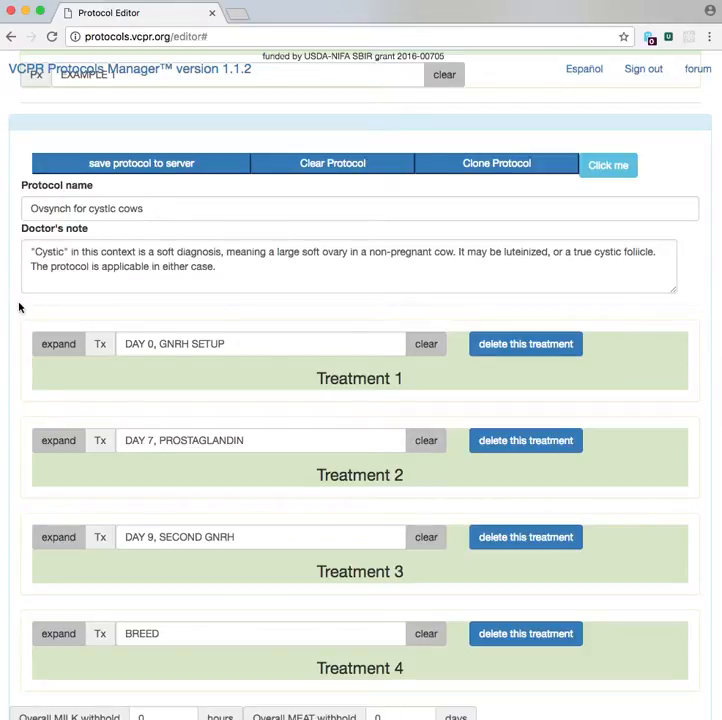
pyautogui.scroll(-3, 18, 307)
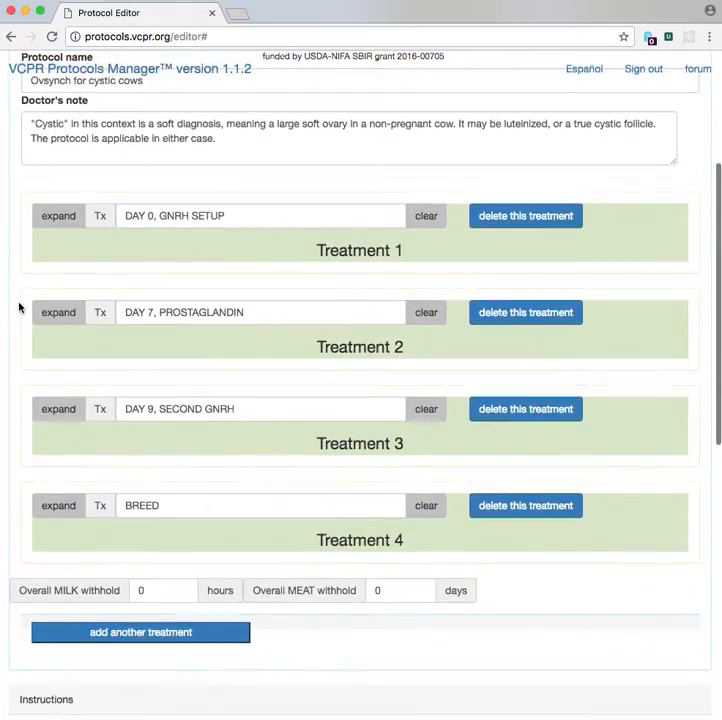
pyautogui.scroll(-4, 653, 214)
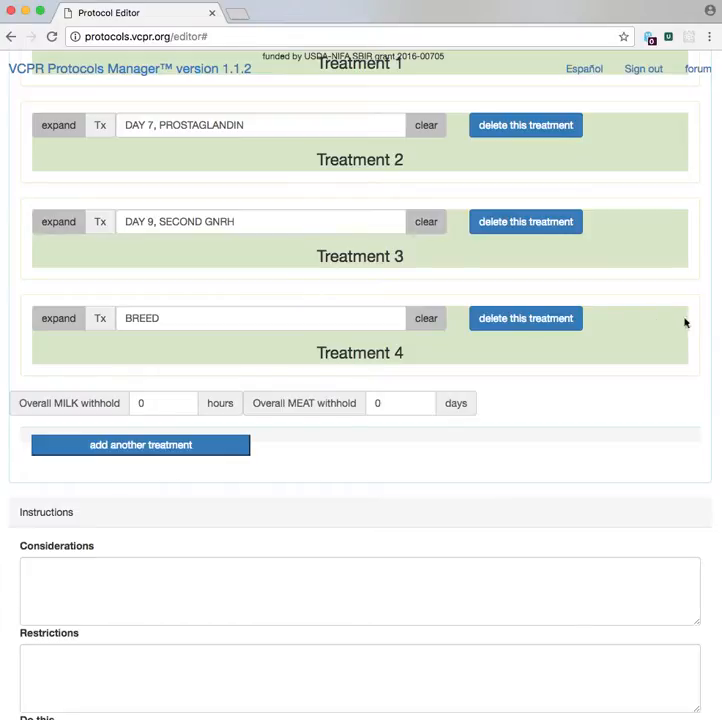
pyautogui.scroll(-3, 645, 334)
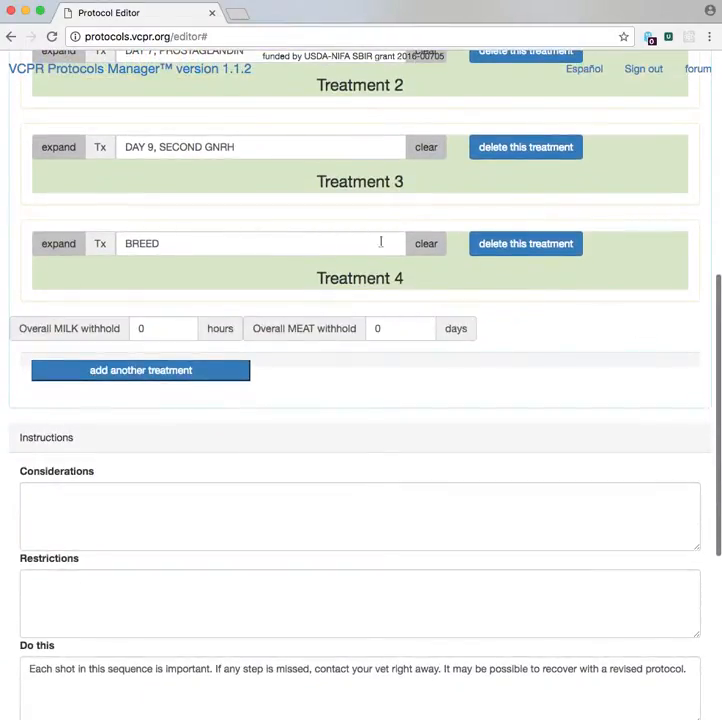
pyautogui.click(62, 245)
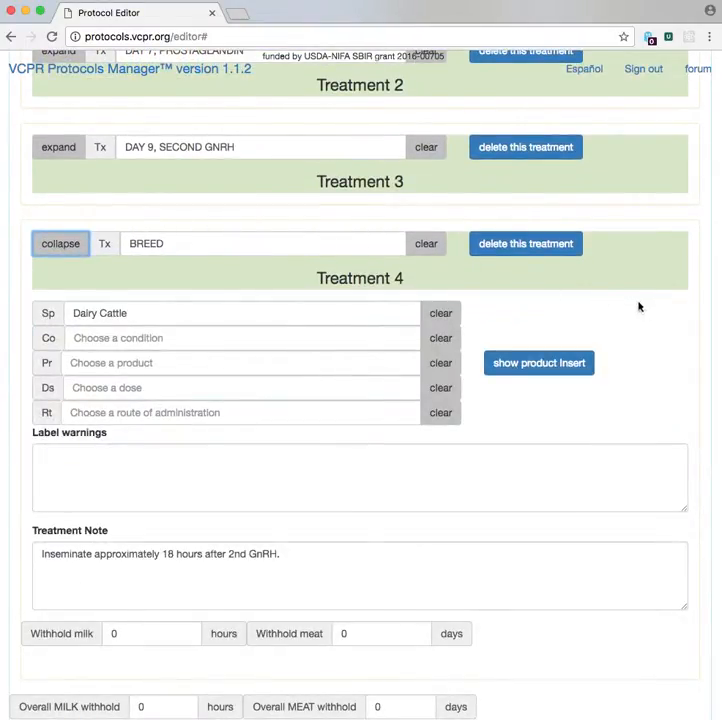
# - Set the BREED treatment's meat withhold to 1 day and the protocol's overall meat withhold to 0 days
pyautogui.scroll(-3, 638, 310)
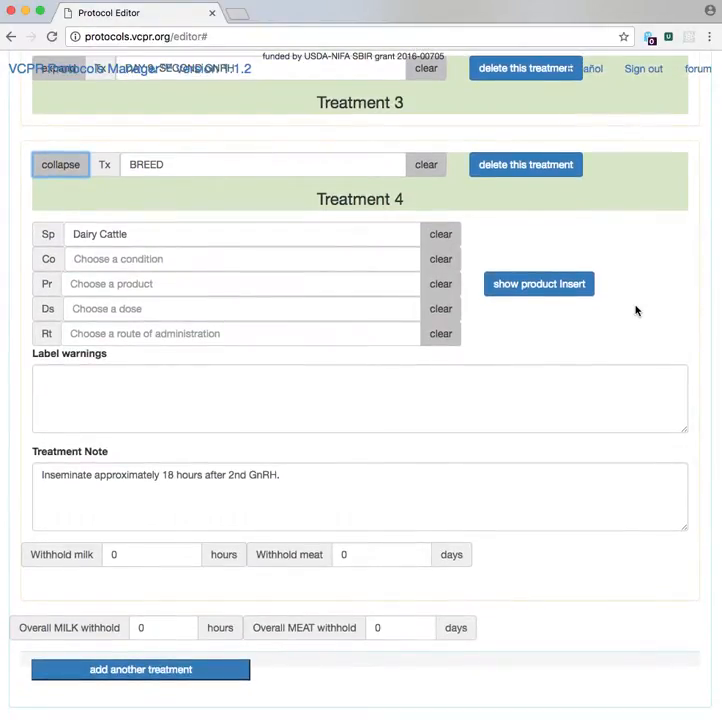
pyautogui.scroll(-7, 635, 310)
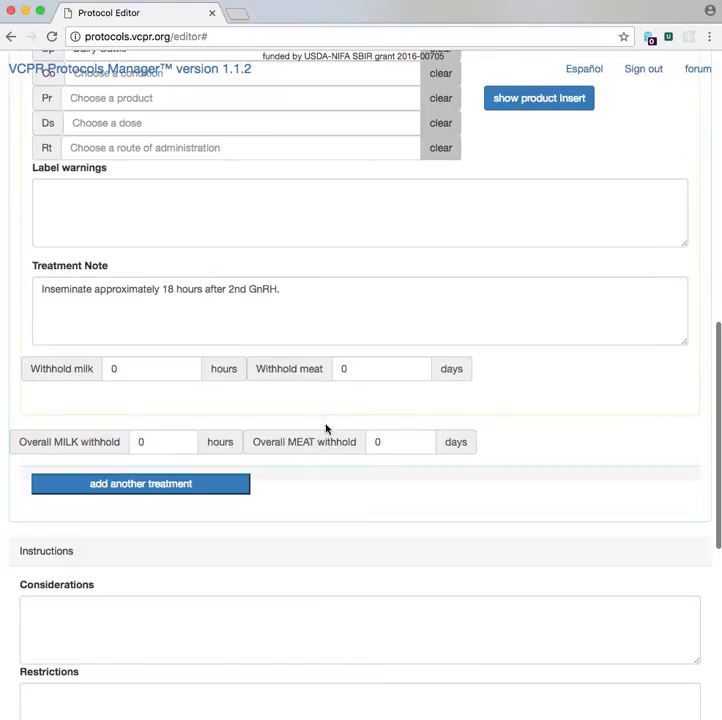
pyautogui.click(418, 368)
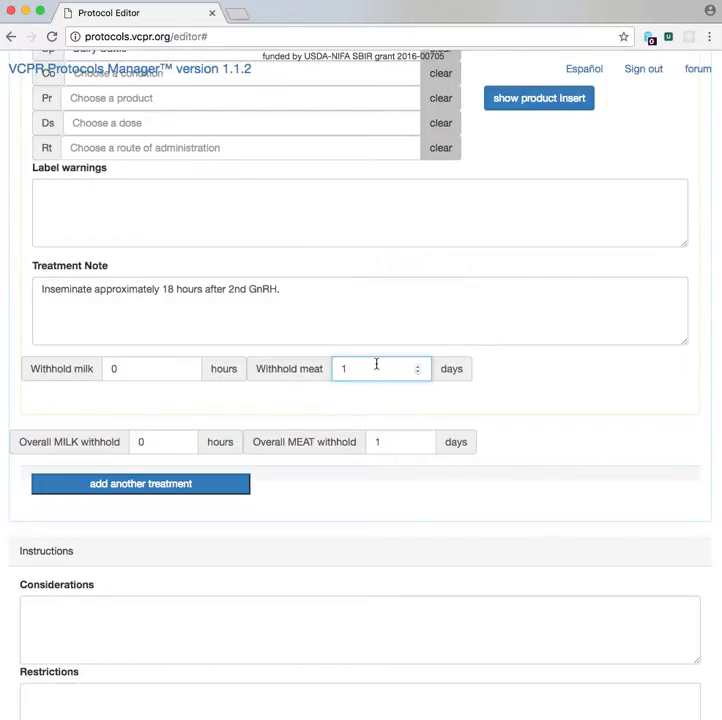
pyautogui.click(421, 451)
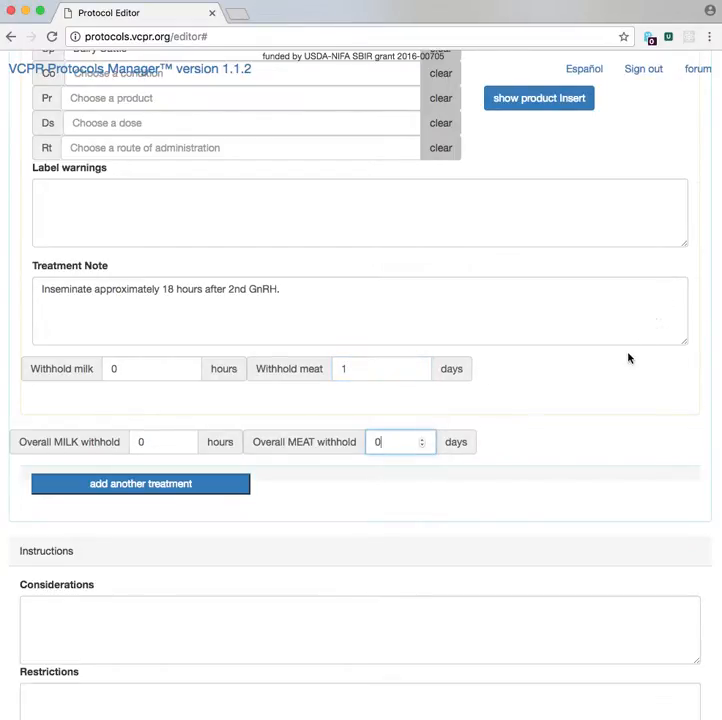
# - Look through the protocol's instructions and choose the Example Farm client to prescribe it for
pyautogui.scroll(-1, 628, 358)
pyautogui.scroll(-6, 628, 358)
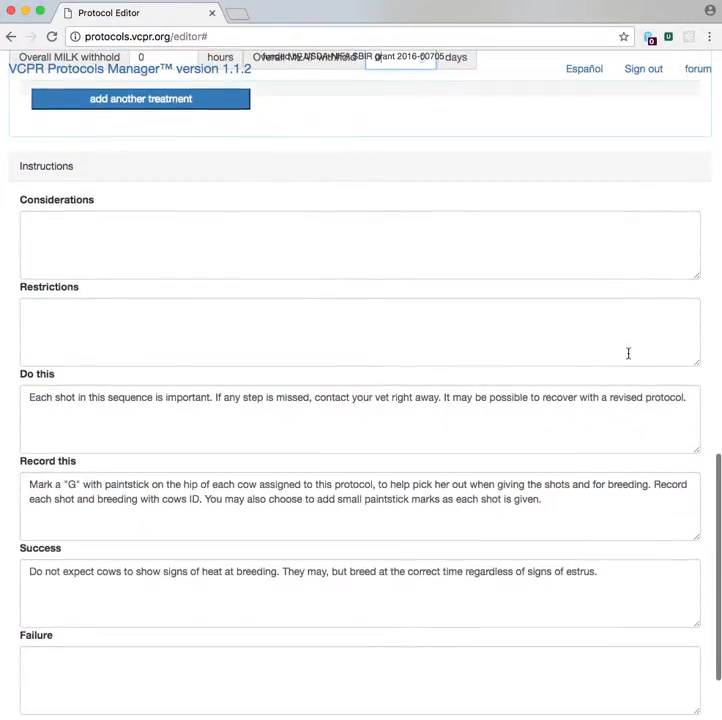
pyautogui.scroll(-2, 628, 355)
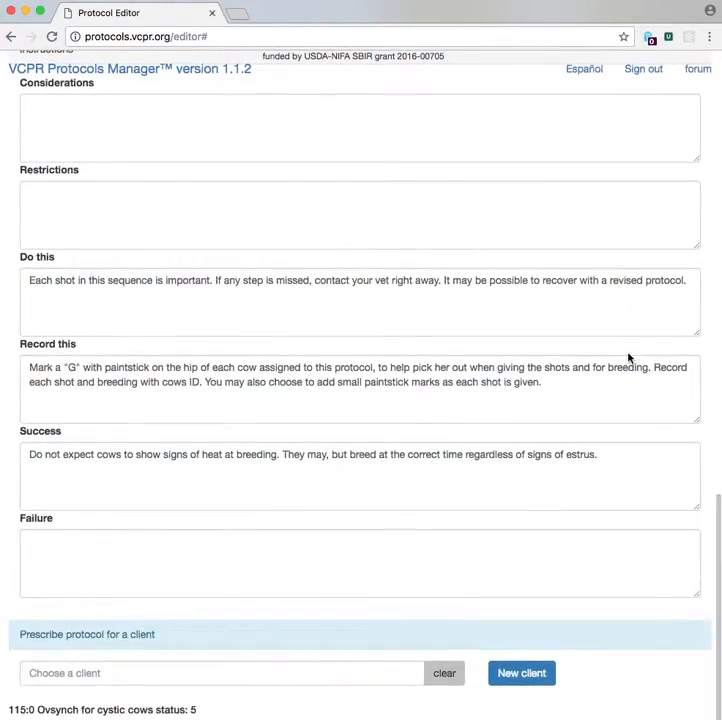
pyautogui.scroll(-1, 628, 358)
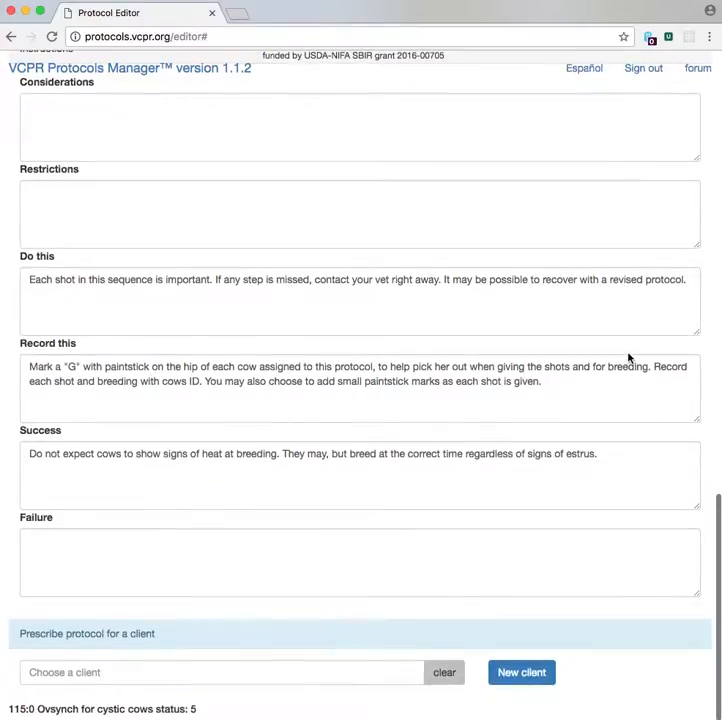
pyautogui.click(99, 668)
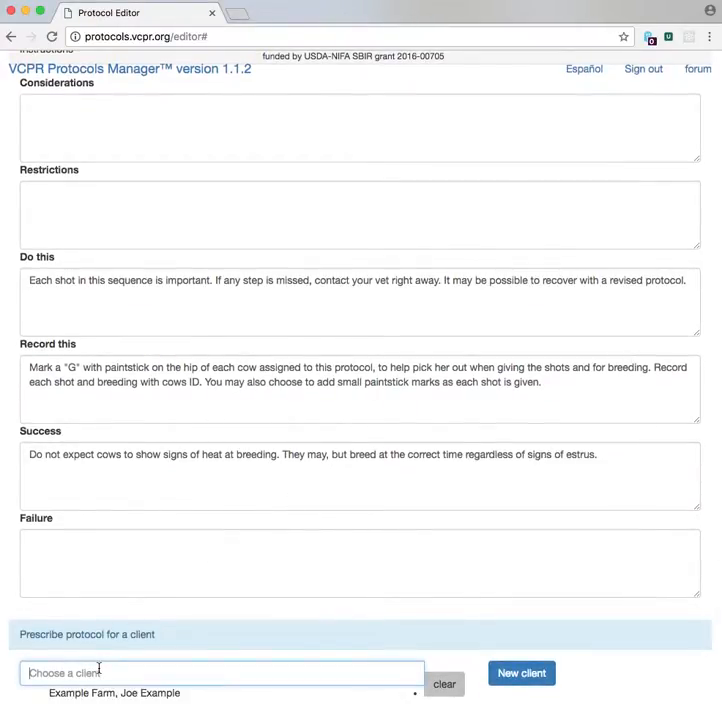
pyautogui.click(99, 693)
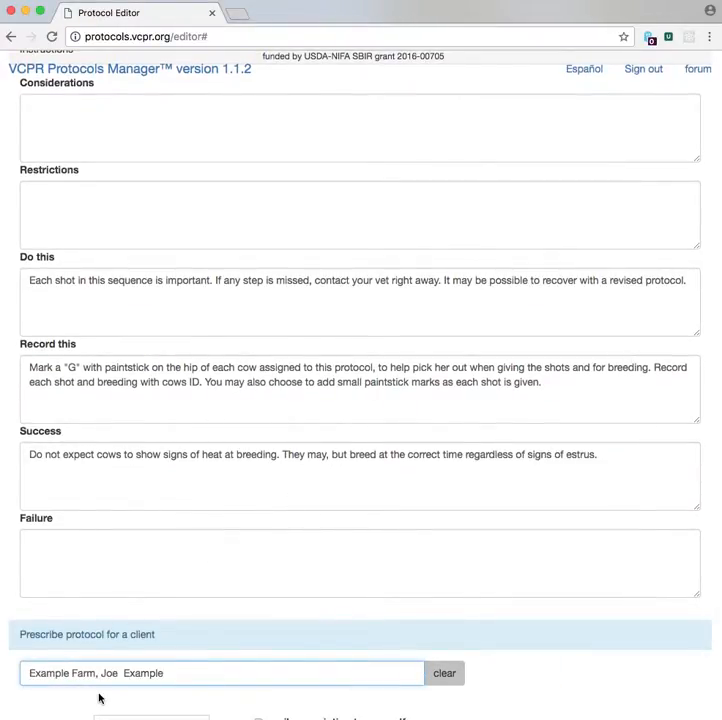
# - Turn off saving the template to the server and turn on emailing the prescription to yourself
pyautogui.scroll(-3, 430, 488)
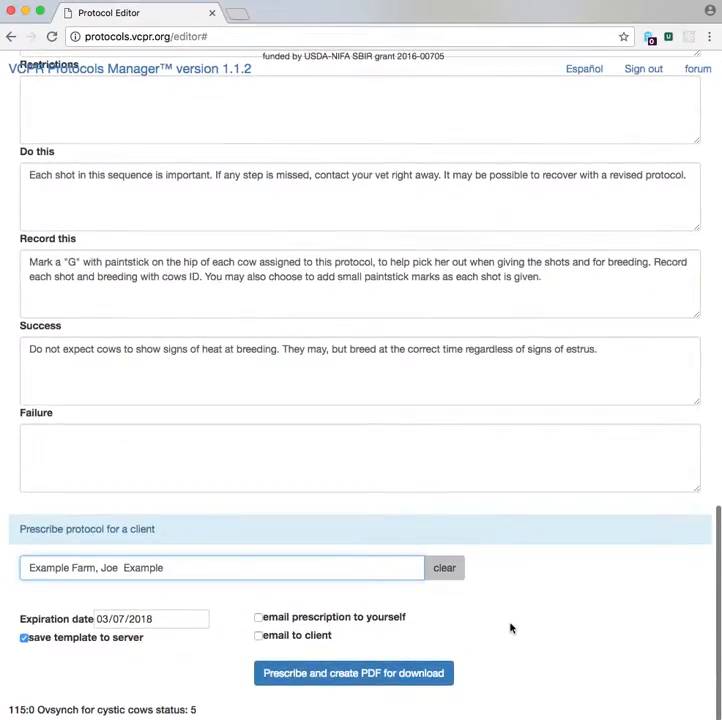
pyautogui.click(24, 639)
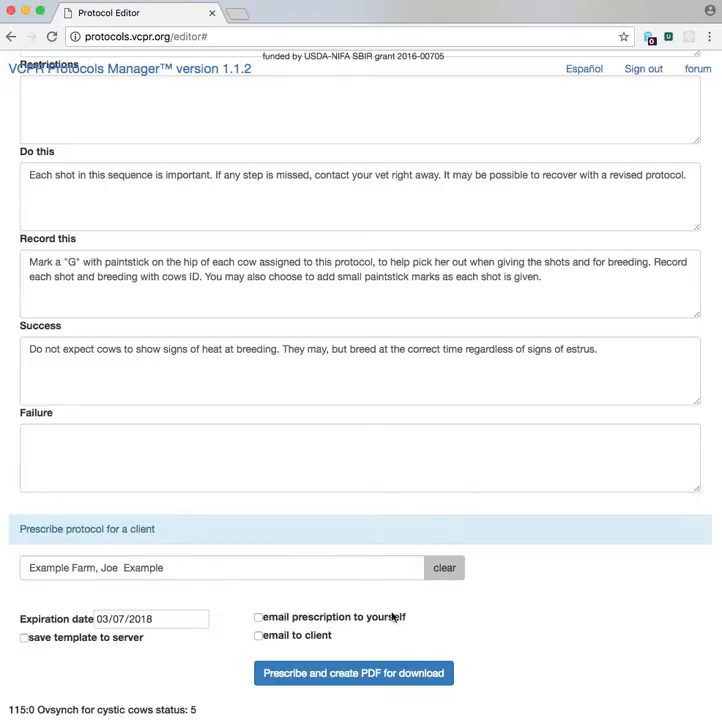
pyautogui.click(259, 618)
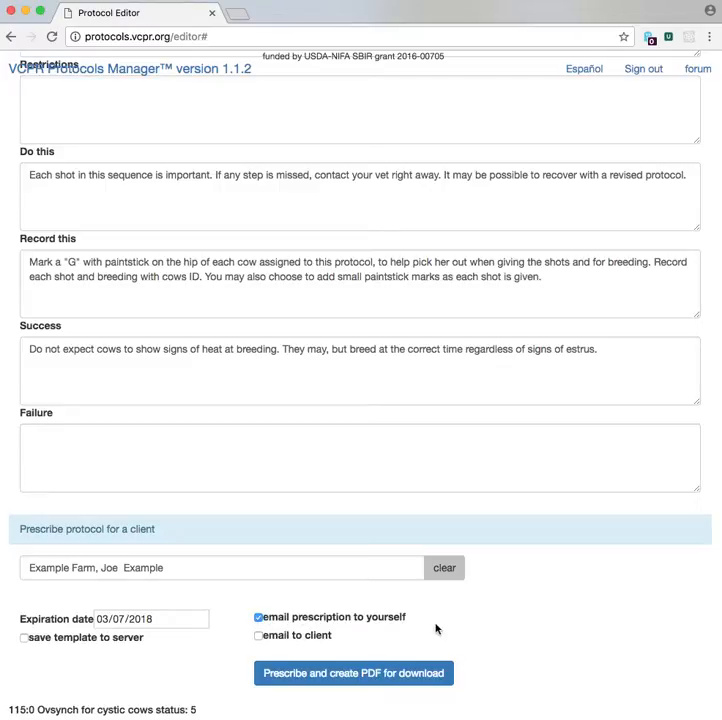
# - Prescribe the protocol as a PDF, then open the file and select its web address
pyautogui.click(343, 676)
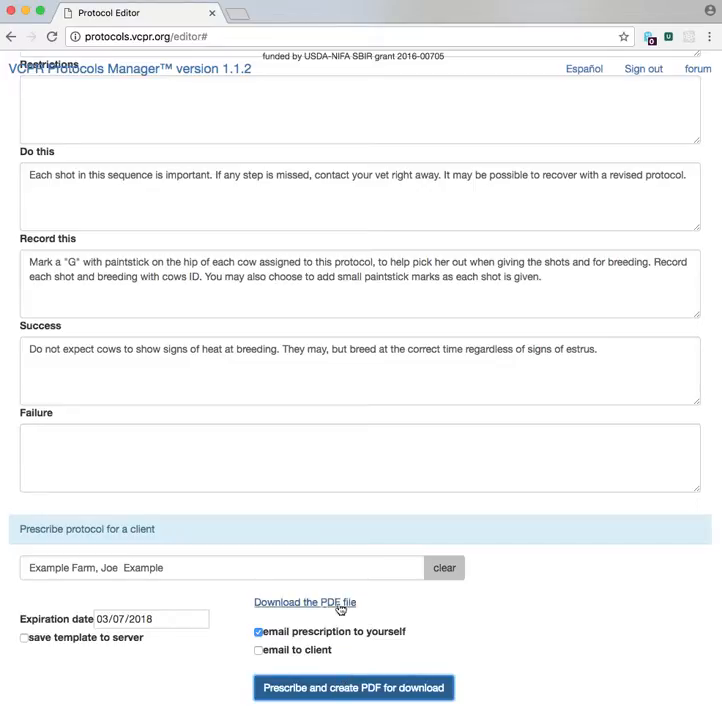
pyautogui.click(288, 603)
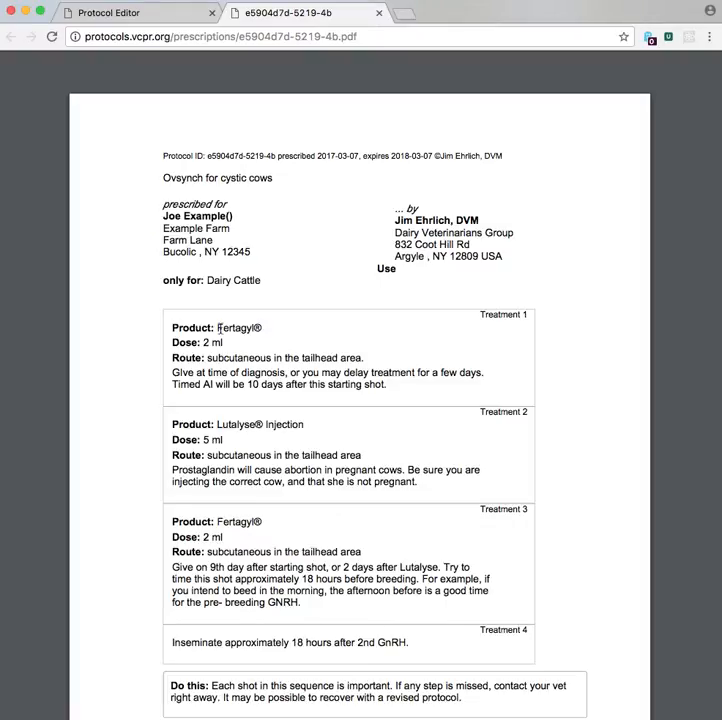
pyautogui.click(218, 37)
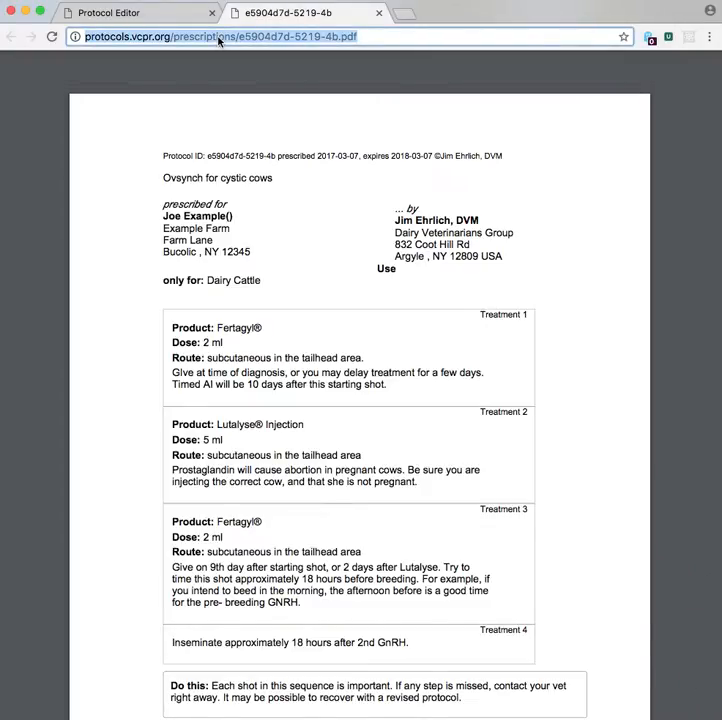